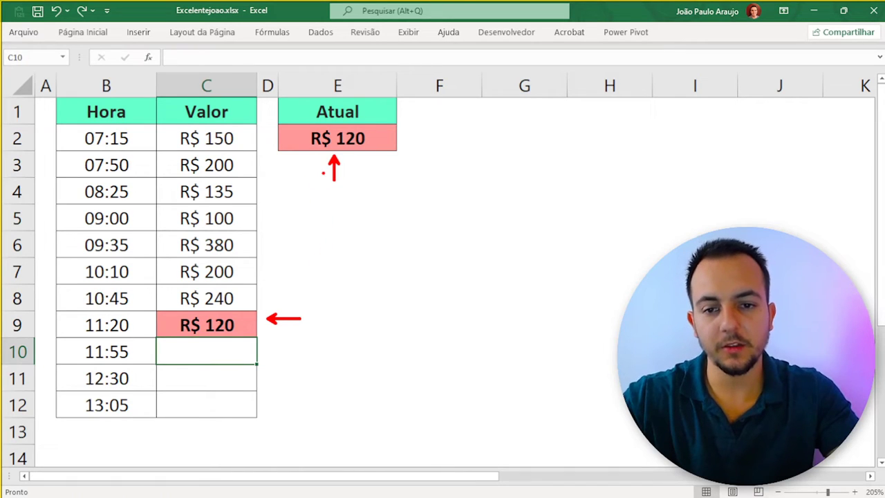
Enter test values 30, 350 and 0 in C10:C12, watch Atual update, then undo them.
left_click_drag(267, 121, 421, 188)
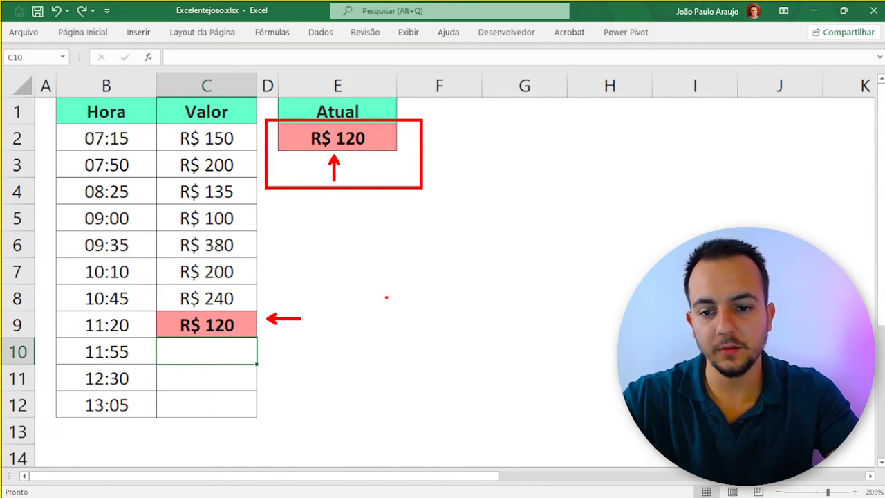
key("Escape")
type("30")
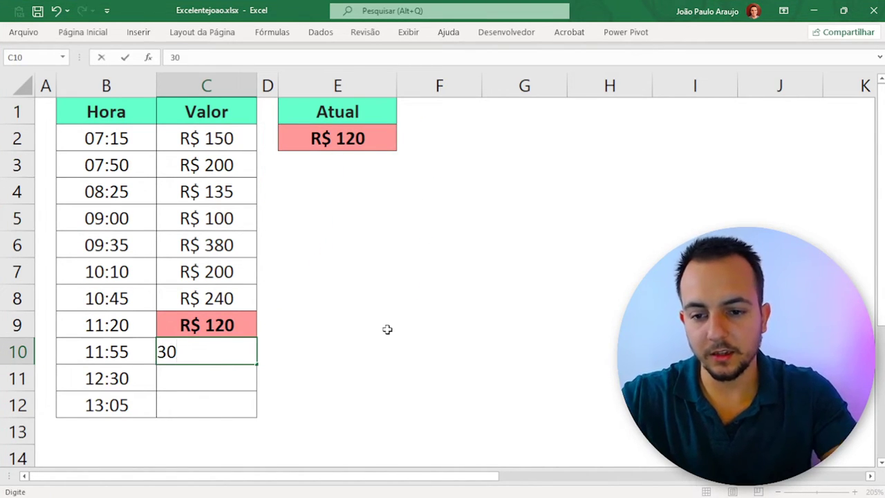
key("Return")
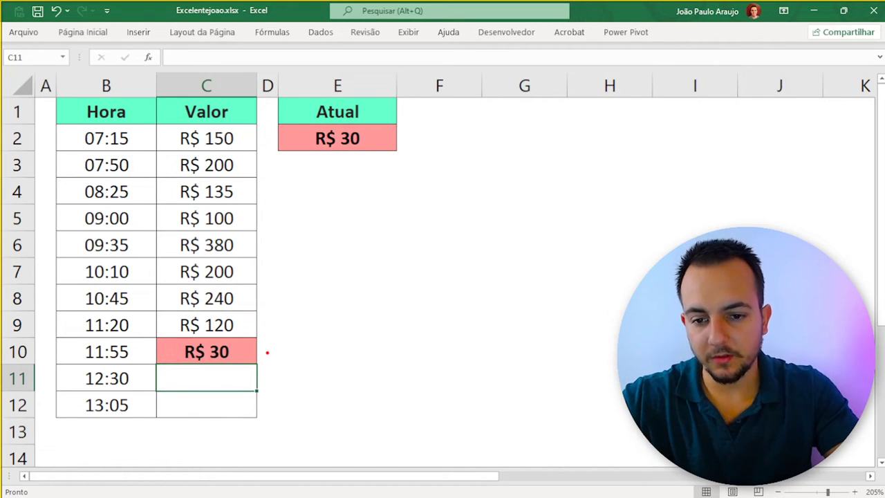
key("Escape")
type("350")
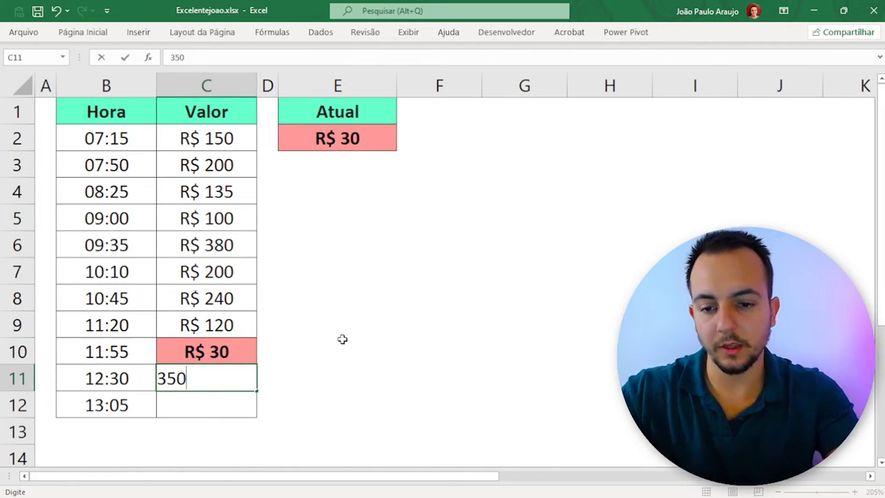
key("Return")
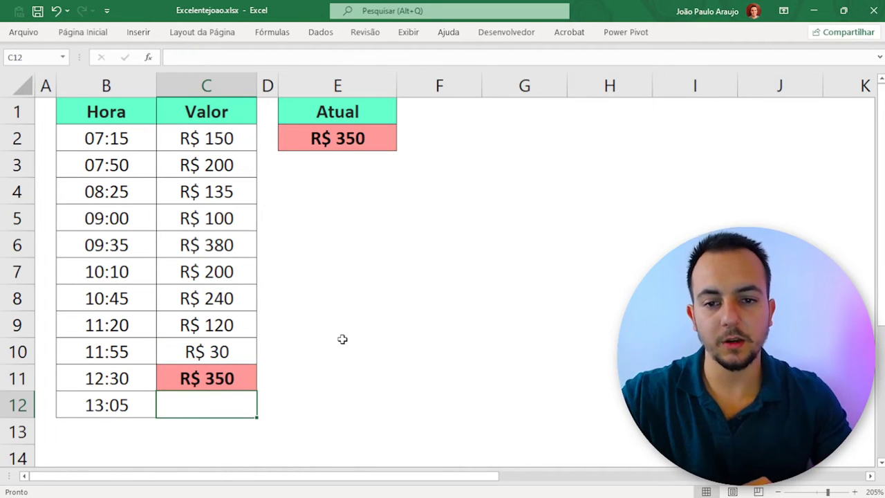
type("0")
key("Return")
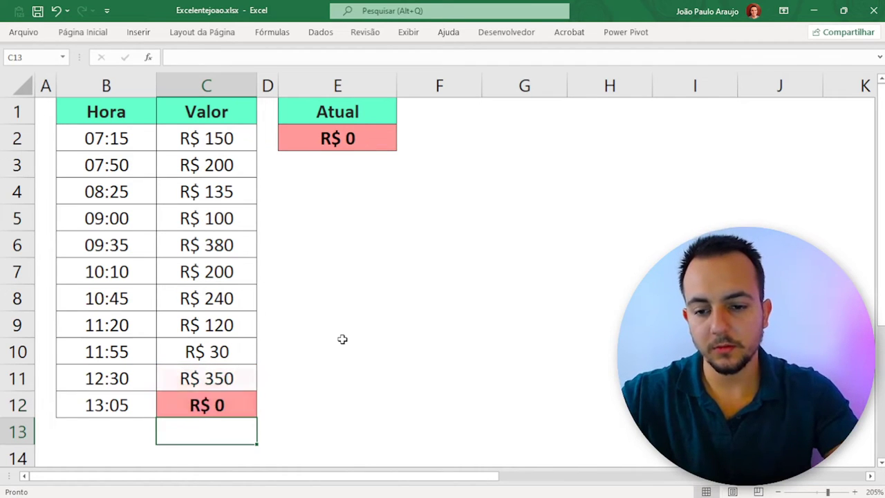
key("ctrl+z")
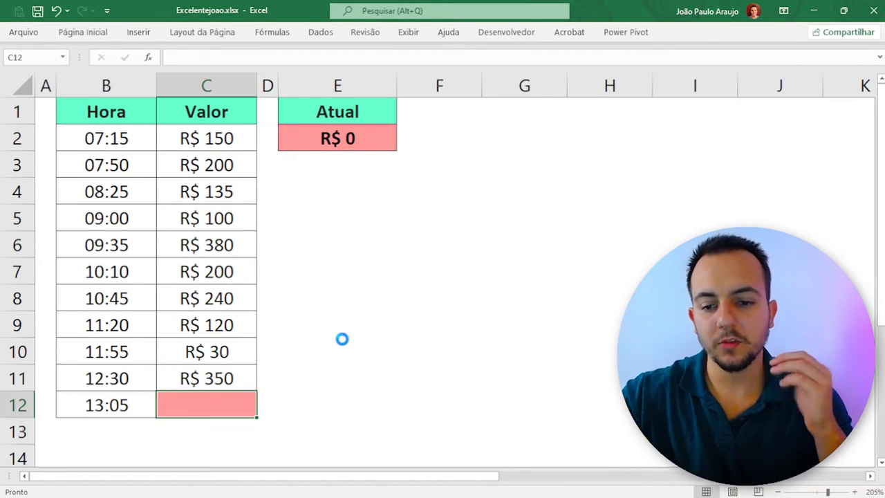
key("ctrl+z")
key("ctrl+z")
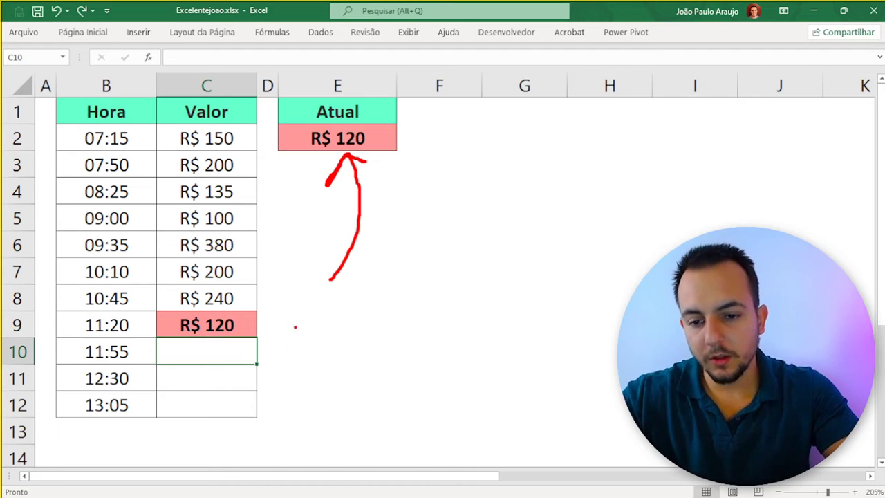
left_click_drag(283, 380, 291, 374)
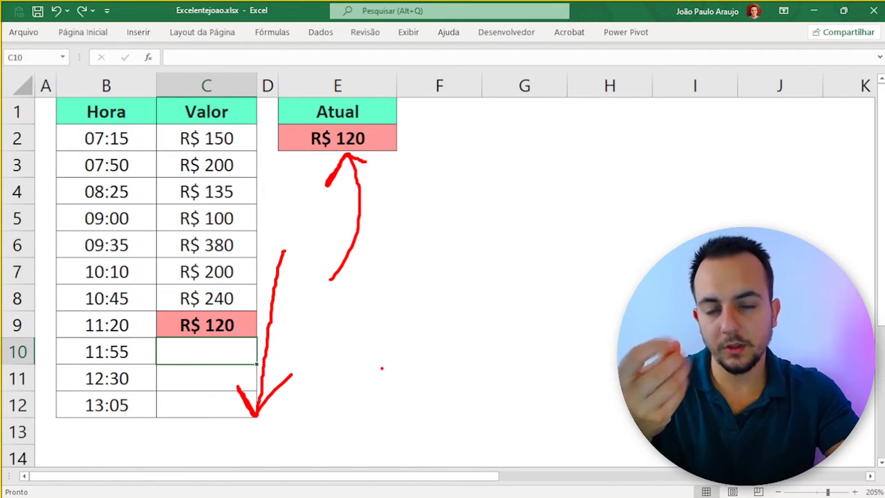
key("Escape")
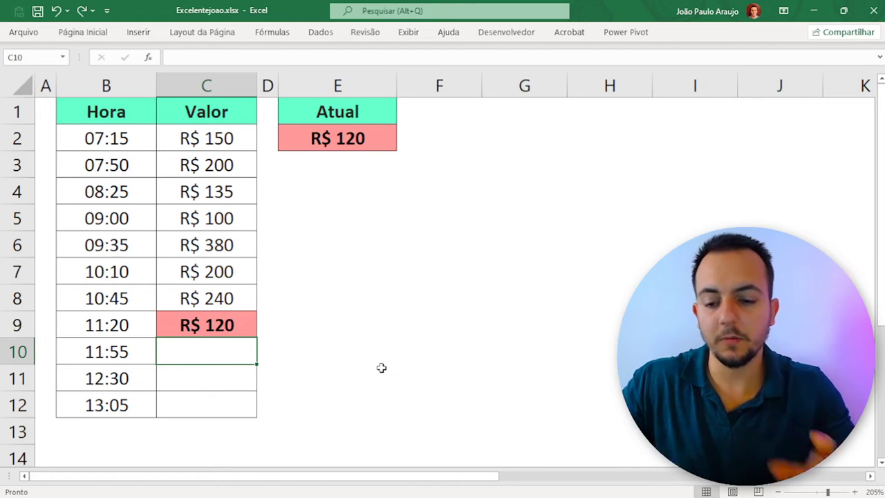
left_click(353, 135)
Inspect the existing PROC formula in E2, then delete it from the cell.
key("F2")
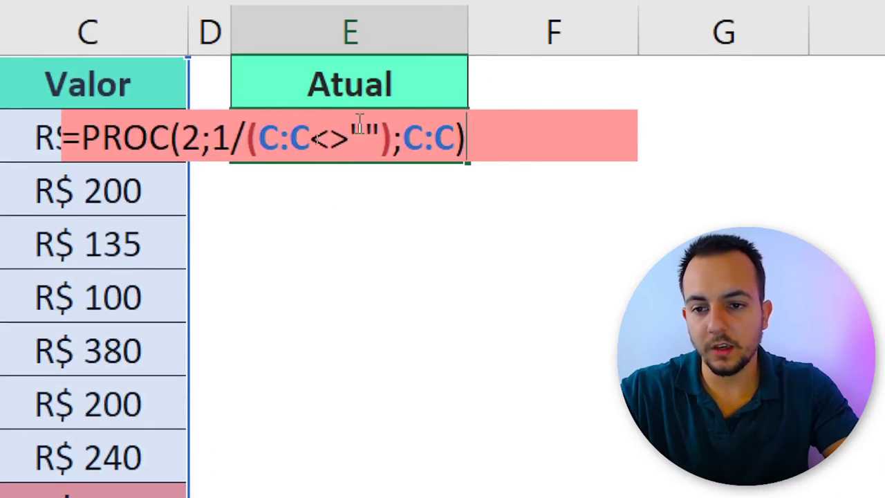
left_click_drag(141, 149, 595, 151)
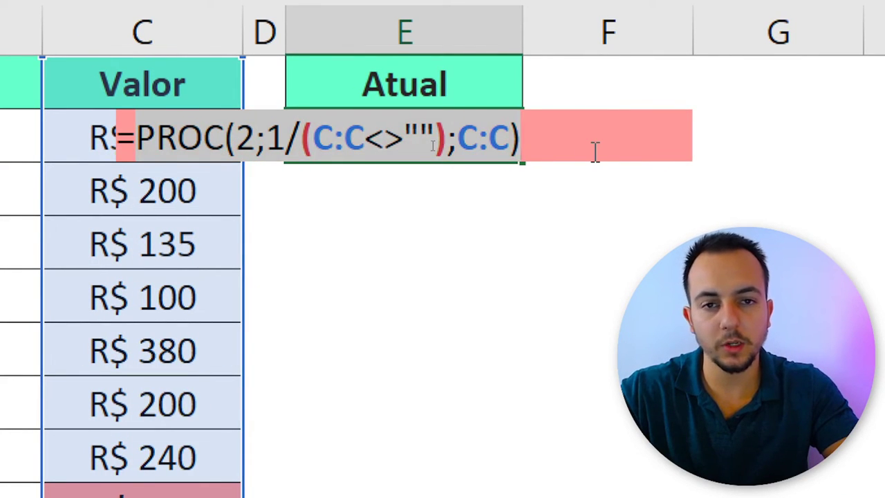
key("Escape")
key("Delete")
type("=")
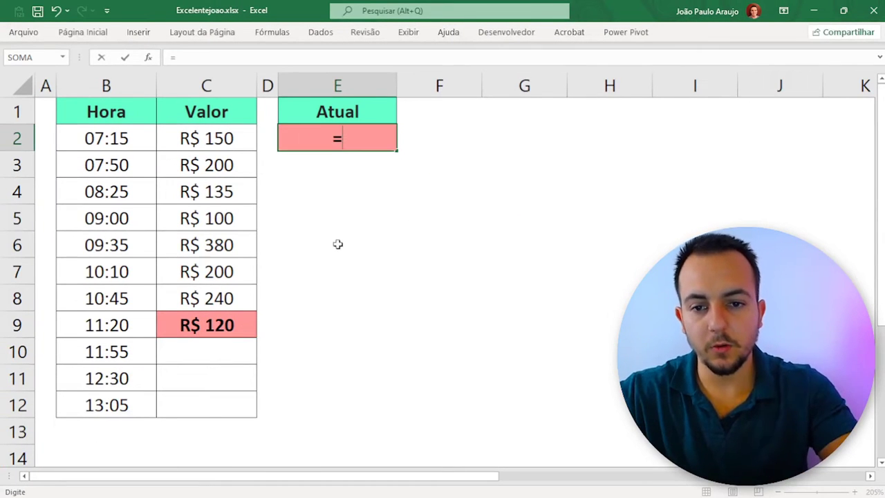
Start E2's formula with =PROC from the autocomplete list, heading toward =PROC(2;1/(.
type("proc")
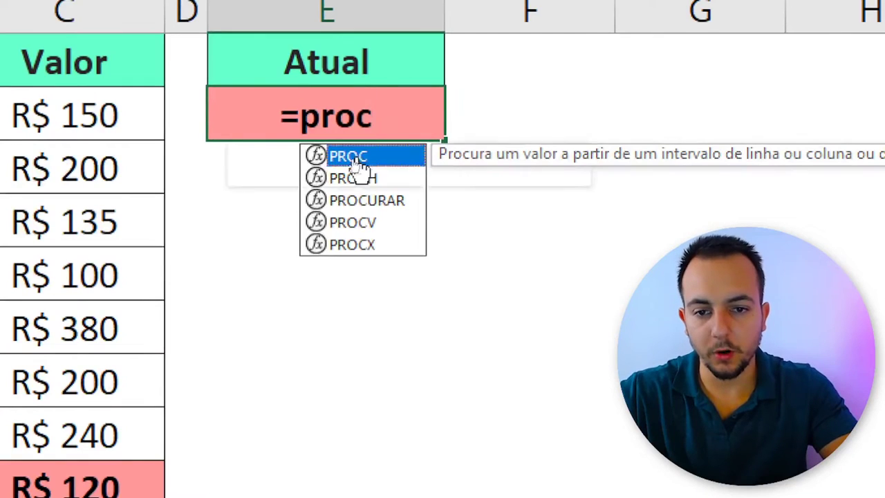
double_click(355, 156)
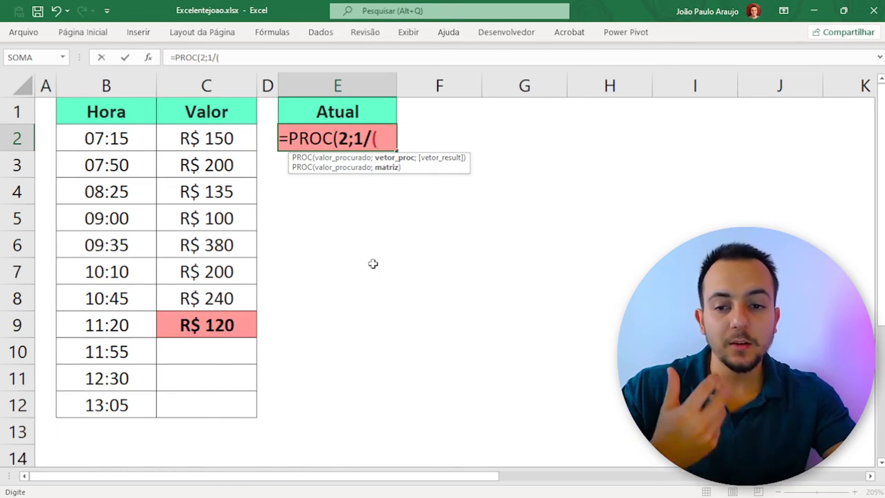
Complete E2 as =PROC(2;1/(C:C<>"");C:C), returning R$ 120 from column C.
left_click(230, 85)
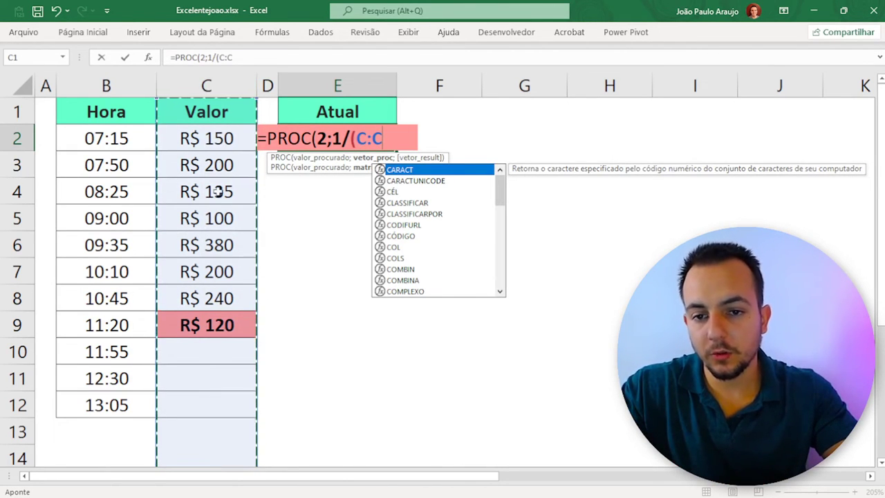
left_click(220, 86)
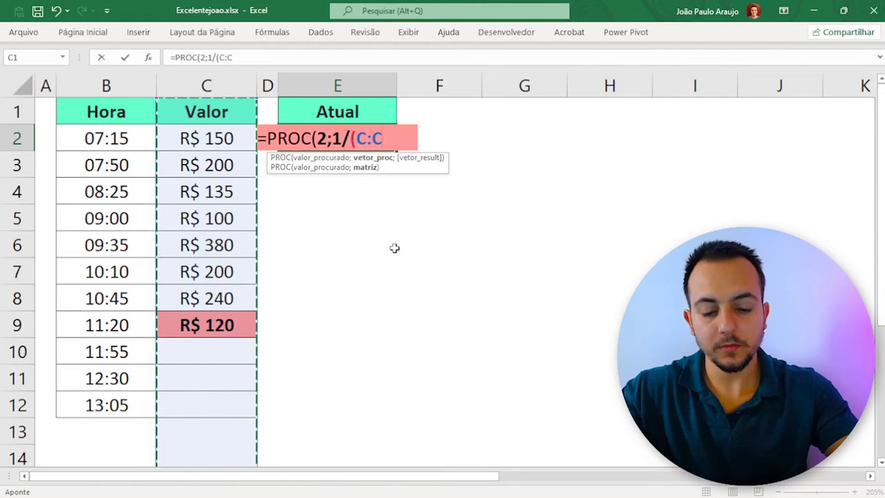
type("<>")
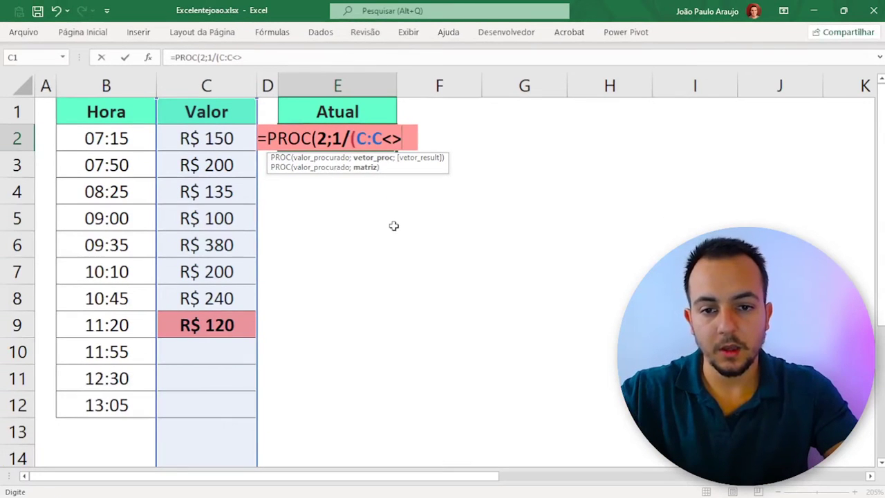
type("\"")
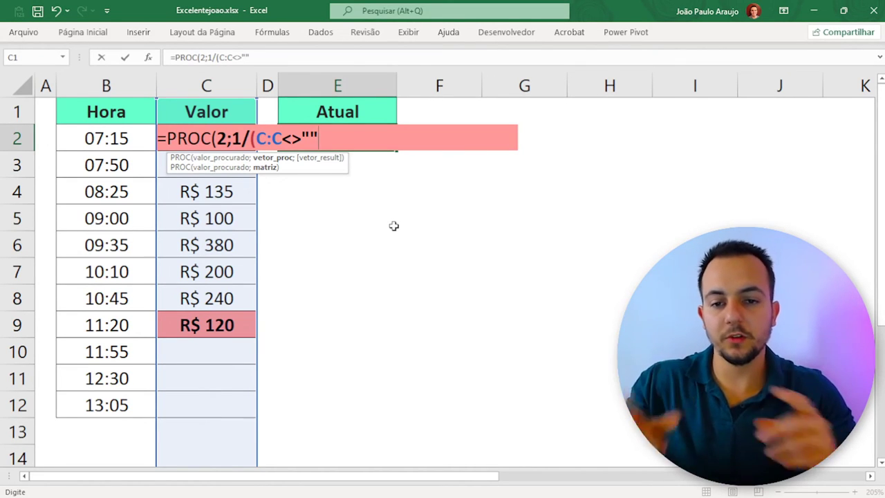
type(");")
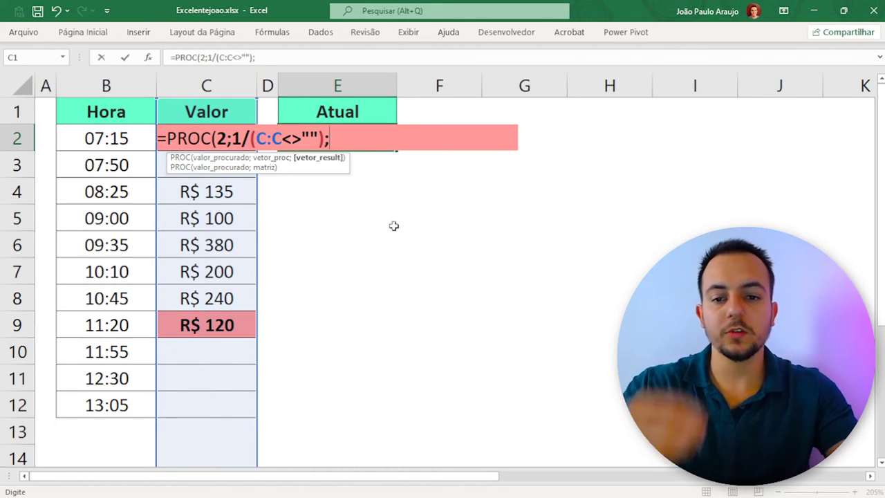
left_click(223, 82)
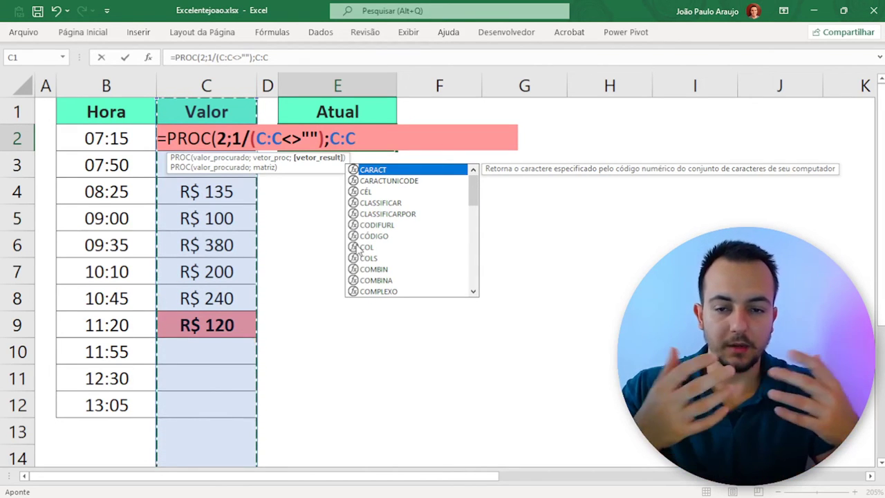
type(")")
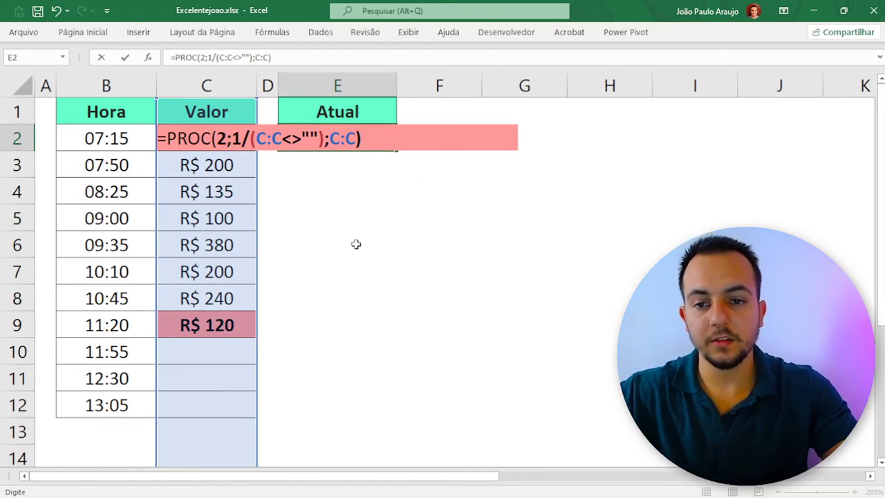
key("Return")
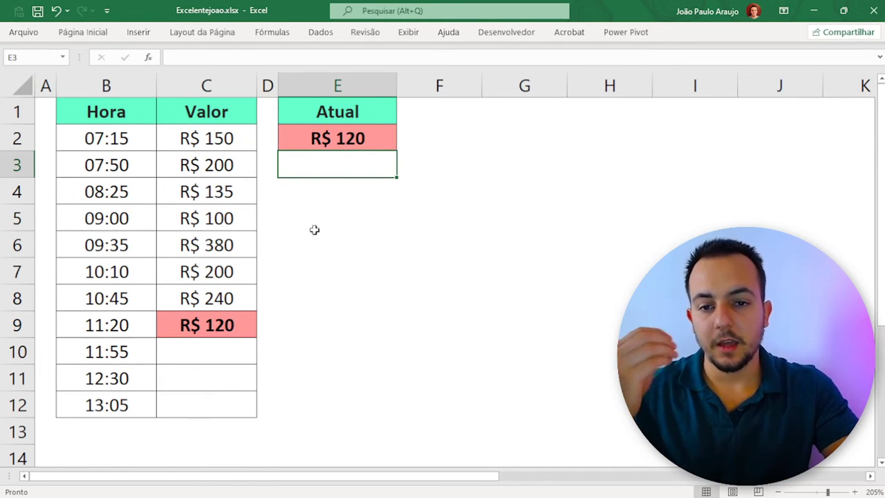
Delete the last Valor entry, R$ 120, and move back up to C8.
left_click(351, 87)
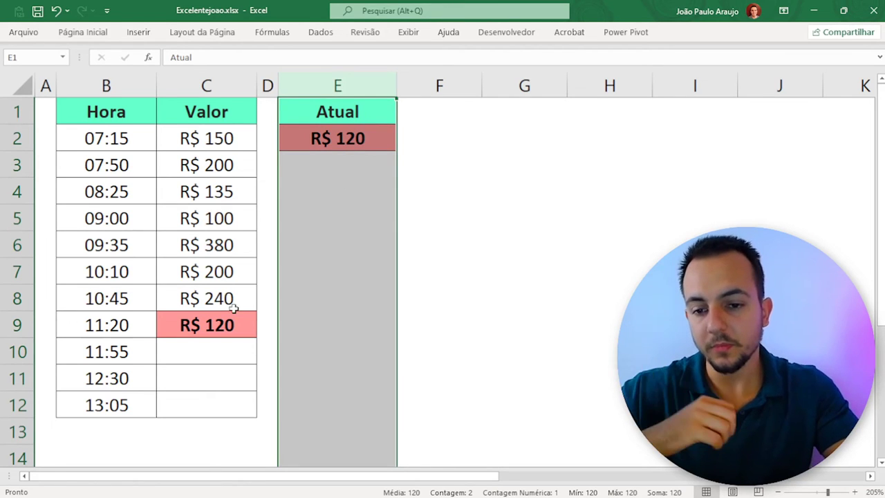
left_click(210, 325)
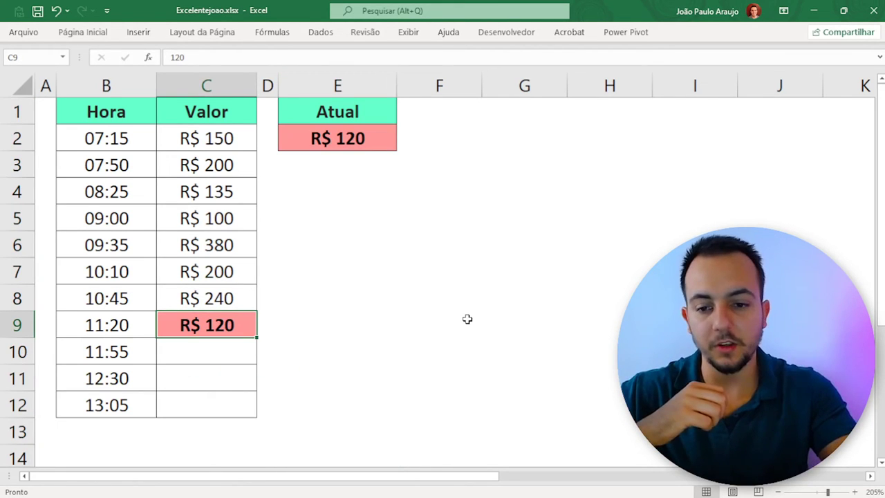
key("Delete")
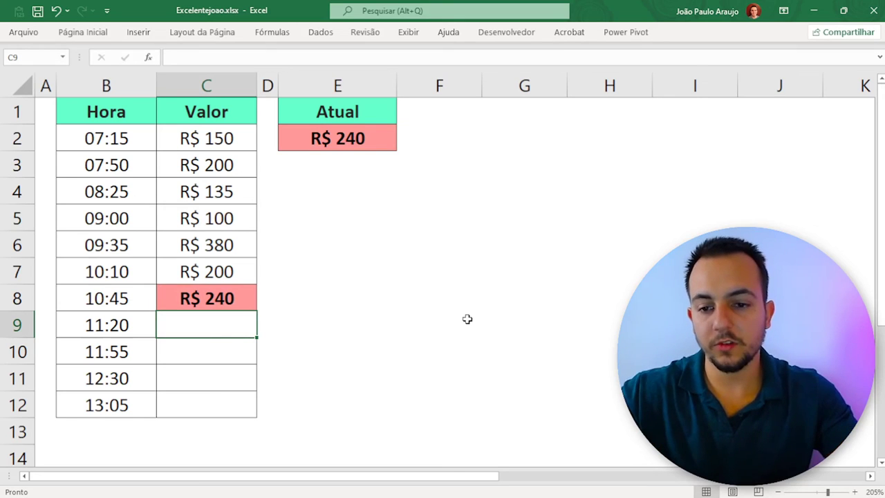
key("Up")
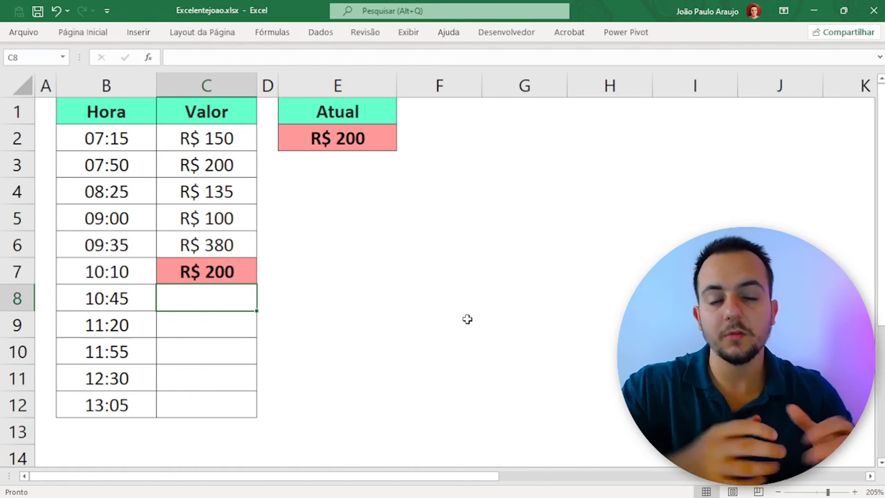
Enter Valor values 30, 50, 25, 12 and 100 down from C8 to C12.
type("30")
key("Return")
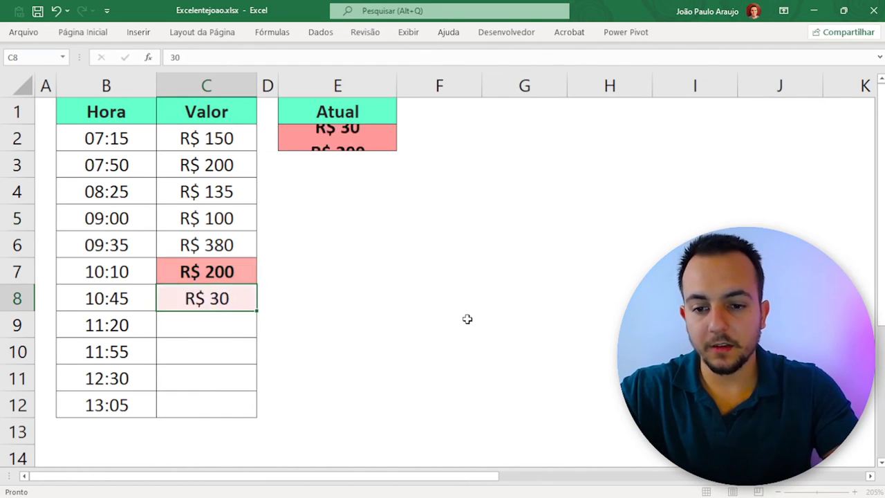
type("50")
key("Return")
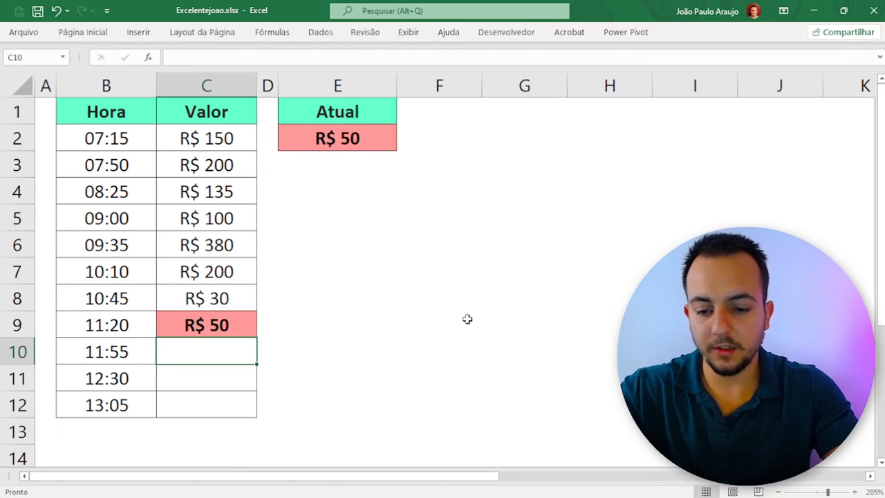
type("25")
key("Return")
type("12")
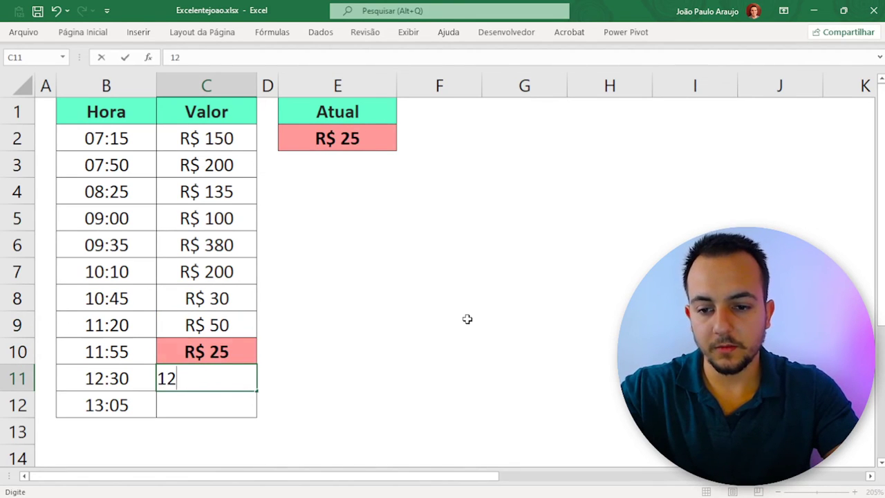
key("Return")
key("Return")
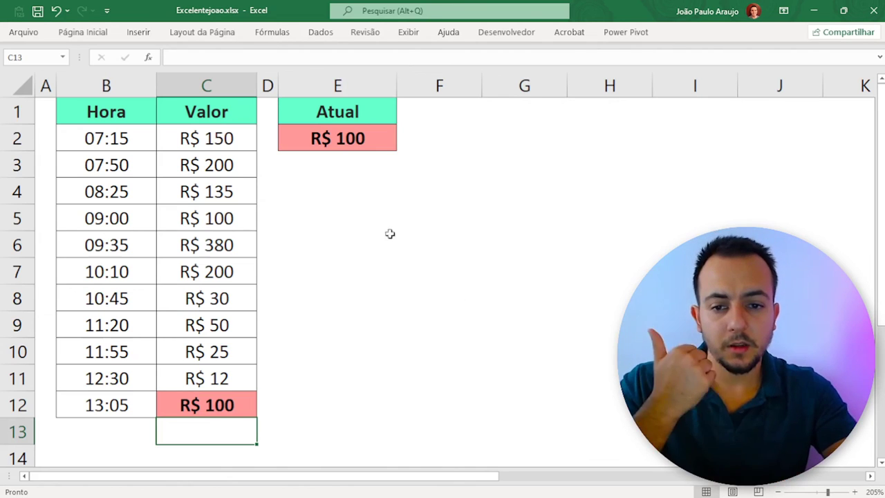
Show E2's formula =PROC(2;1/(C:C<>"");C:C) in edit mode, without the argument hint.
double_click(389, 144)
left_click(406, 138)
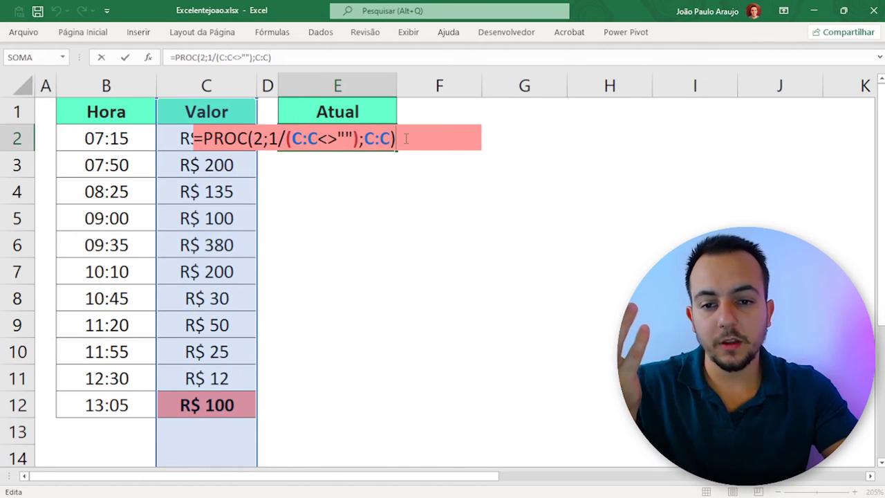